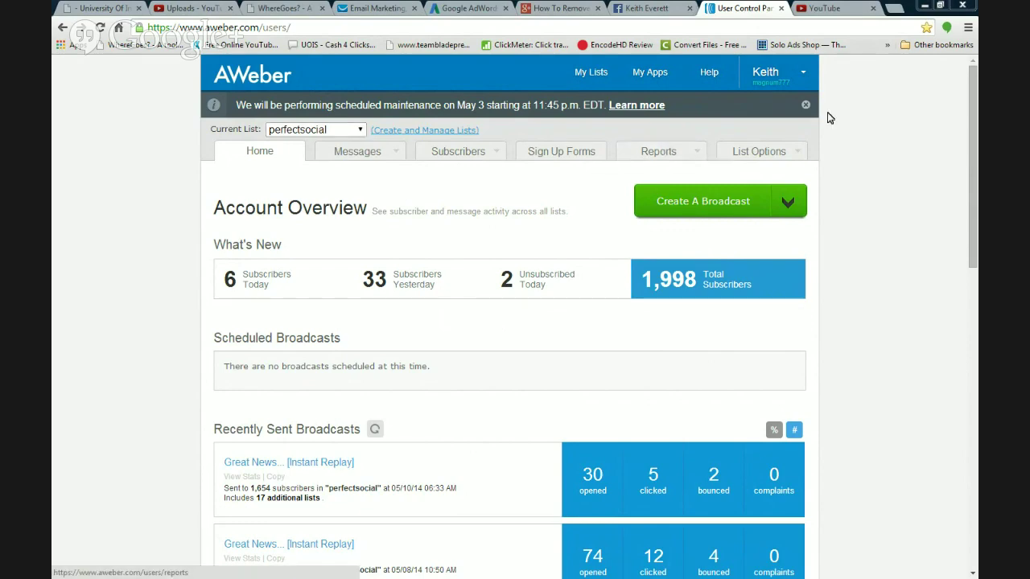
Open the Manage Subscribers page for the perfectsocial list.
{"action": "left_click_drag", "start_coordinate": [978, 148], "coordinate": [977, 244]}
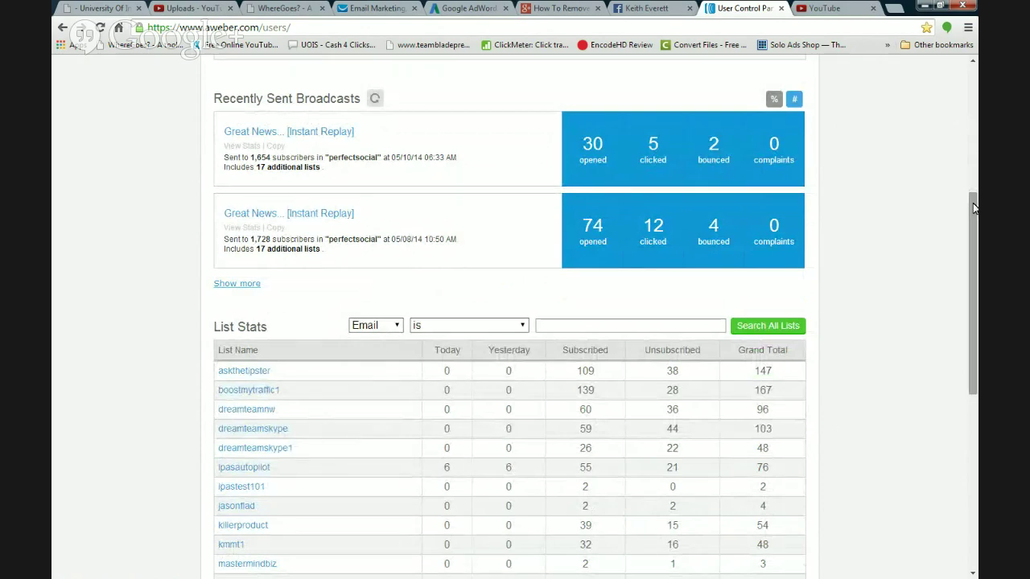
{"action": "left_click_drag", "start_coordinate": [973, 205], "coordinate": [955, 63]}
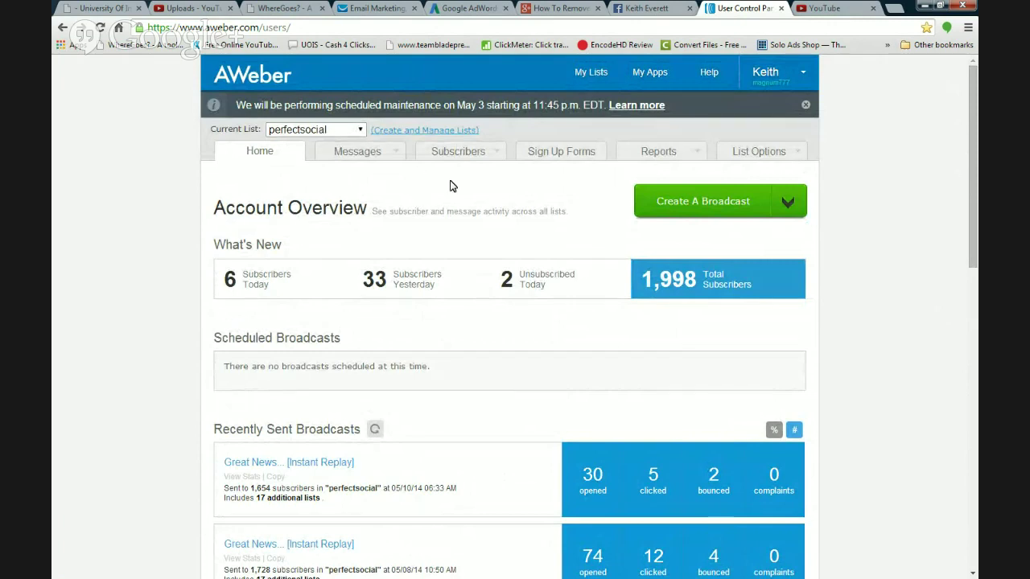
{"action": "mouse_move", "coordinate": [492, 161]}
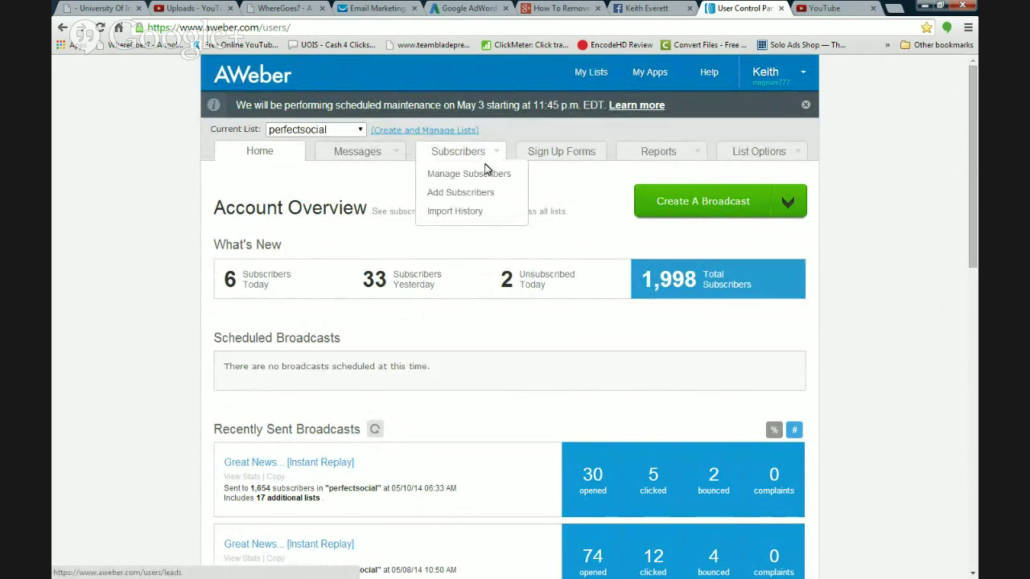
{"action": "left_click", "coordinate": [481, 176]}
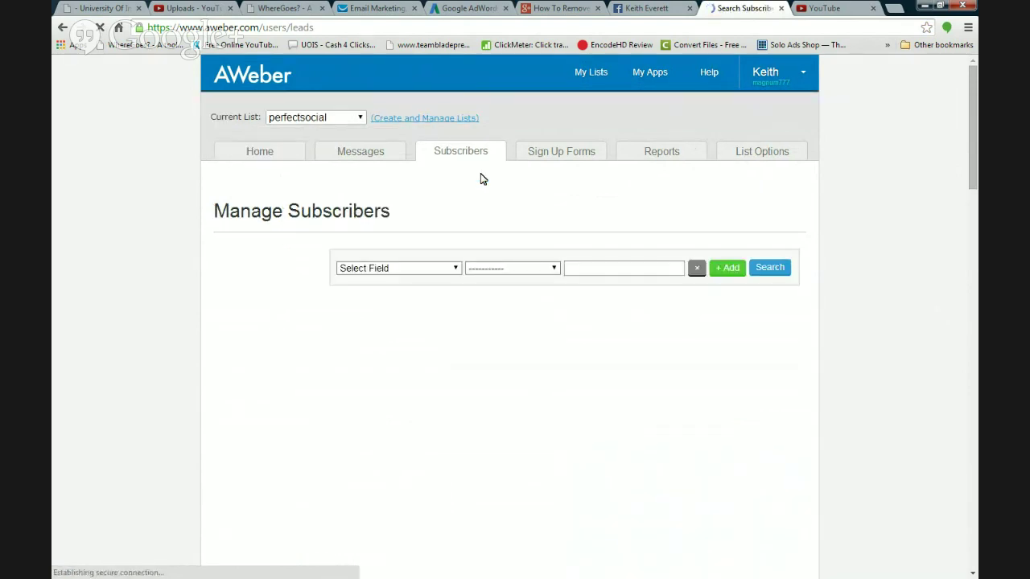
Set the first subscriber search condition to No Opens since 1/12/2014.
{"action": "left_click", "coordinate": [453, 271]}
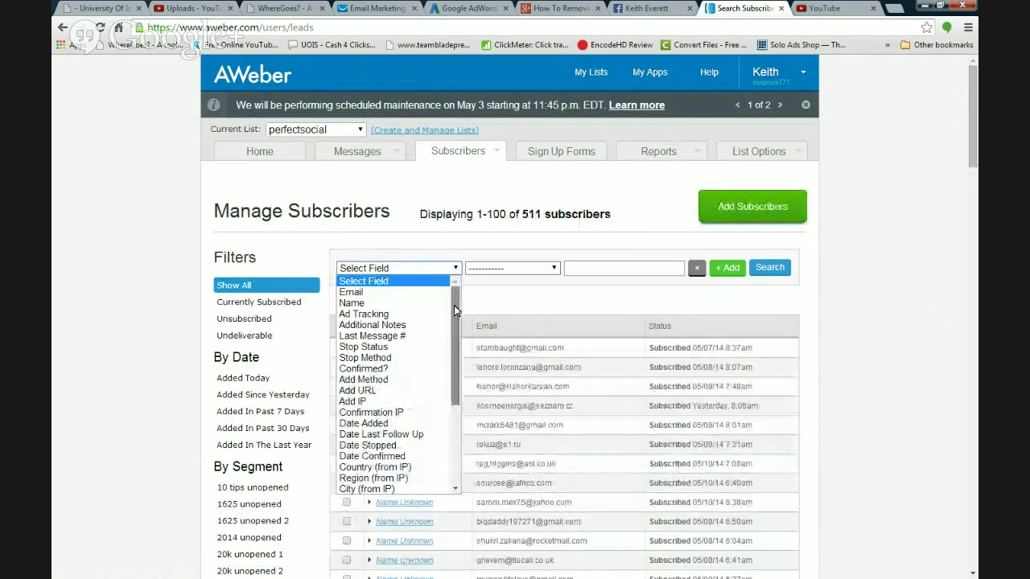
{"action": "left_click_drag", "start_coordinate": [455, 310], "coordinate": [456, 394]}
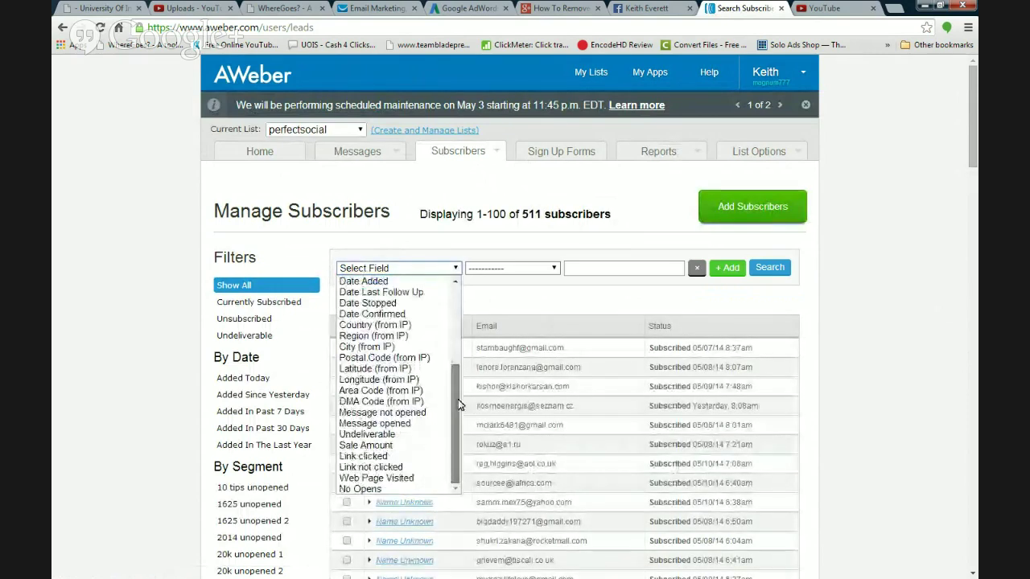
{"action": "left_click", "coordinate": [393, 490]}
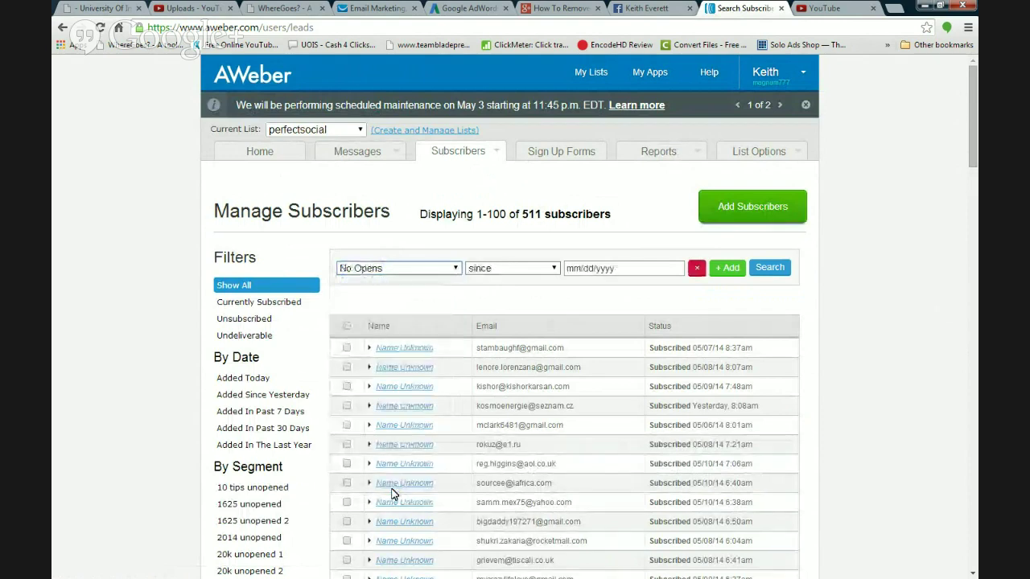
{"action": "left_click", "coordinate": [620, 268]}
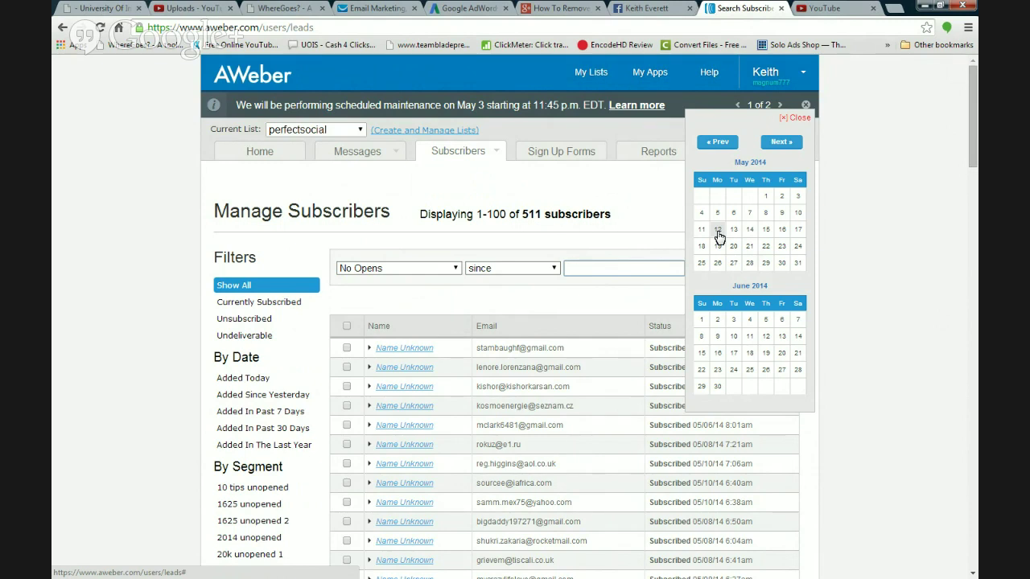
{"action": "left_click", "coordinate": [707, 143]}
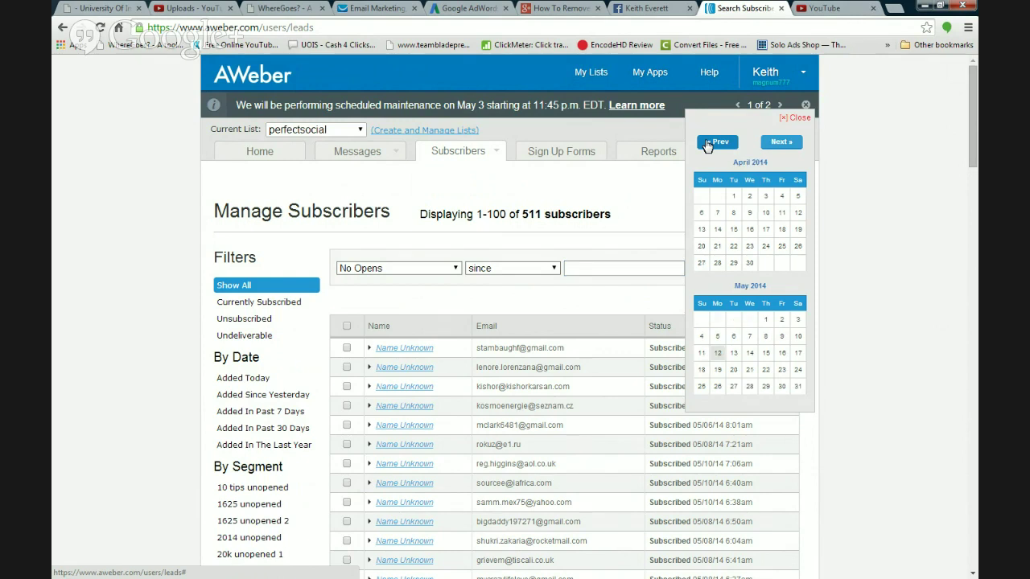
{"action": "left_click", "coordinate": [707, 144]}
{"action": "left_click", "coordinate": [707, 143]}
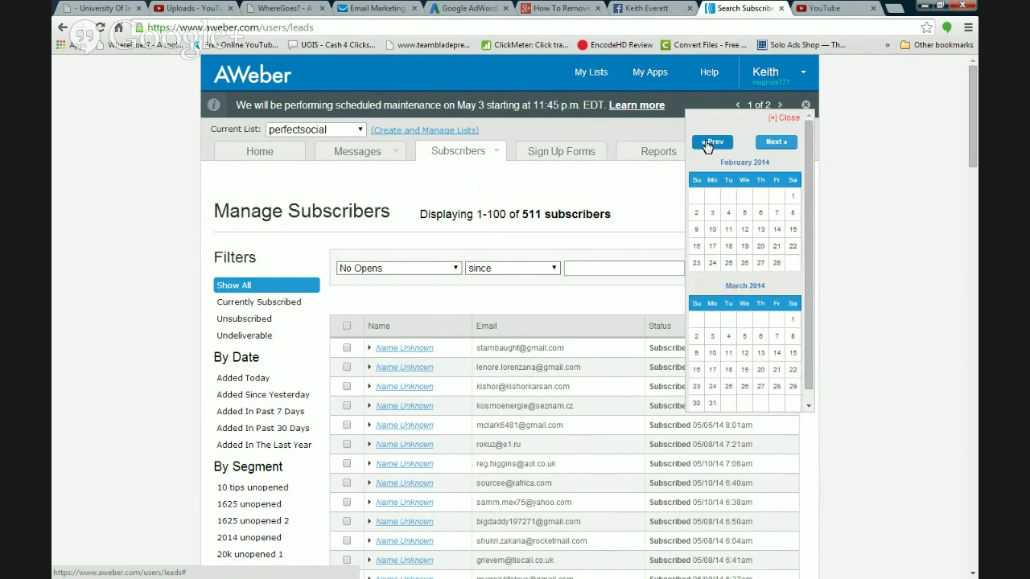
{"action": "left_click", "coordinate": [707, 143]}
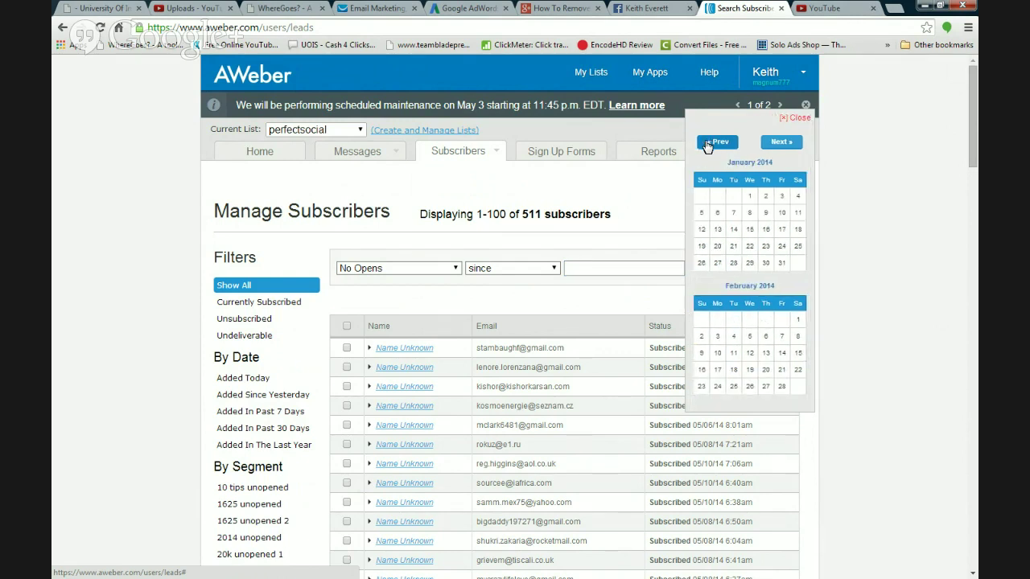
{"action": "left_click", "coordinate": [702, 229]}
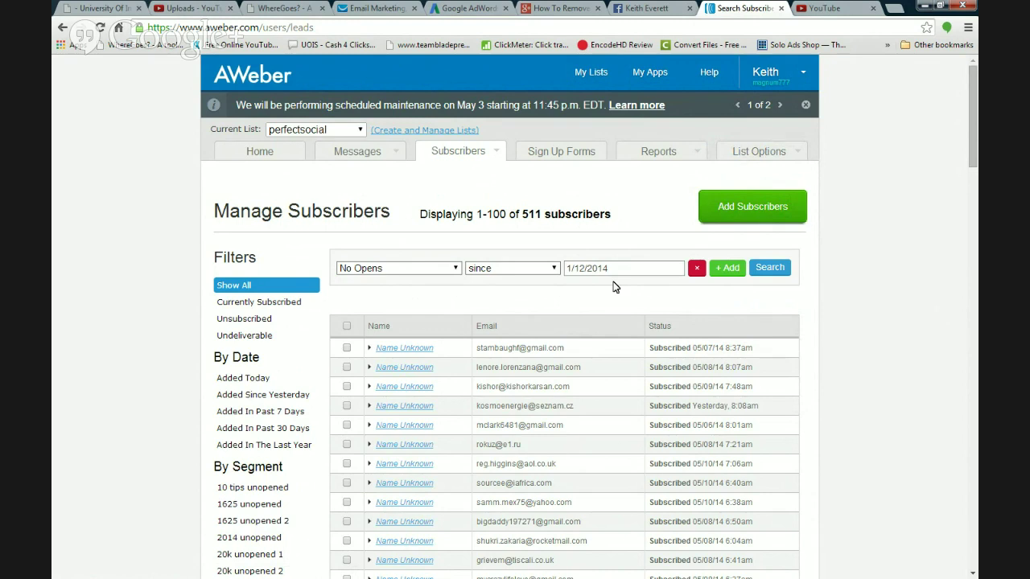
{"action": "left_click", "coordinate": [573, 269]}
Add a second condition, Date Added with date is before 1/12/2014, and run the subscriber search.
{"action": "left_click", "coordinate": [732, 271]}
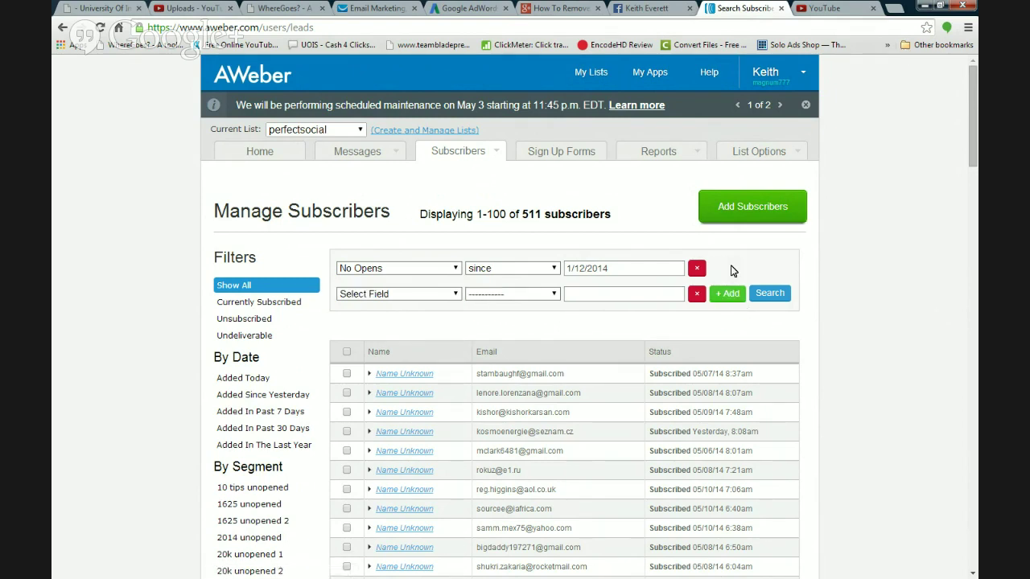
{"action": "left_click", "coordinate": [456, 295]}
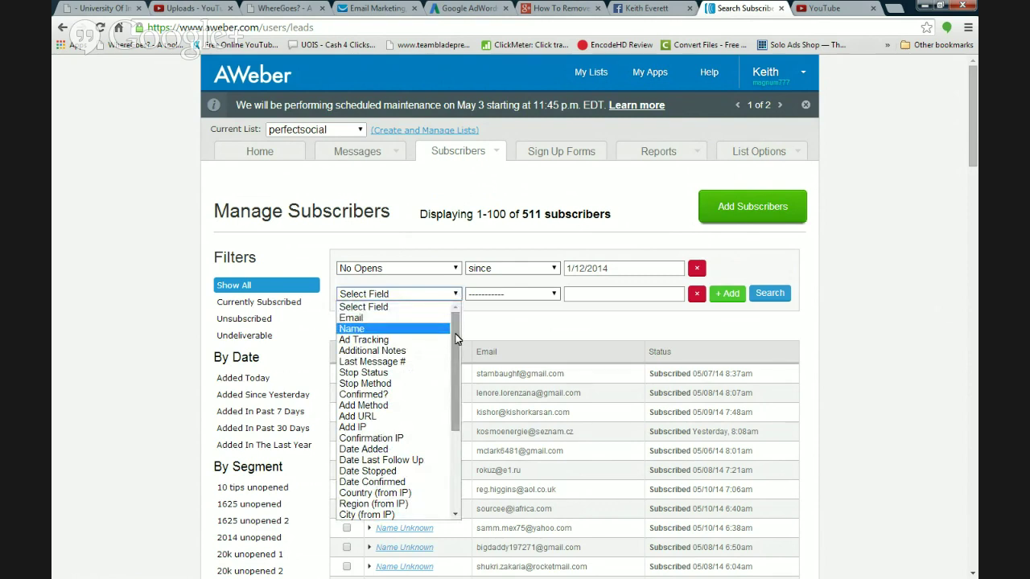
{"action": "left_click_drag", "start_coordinate": [455, 340], "coordinate": [455, 342]}
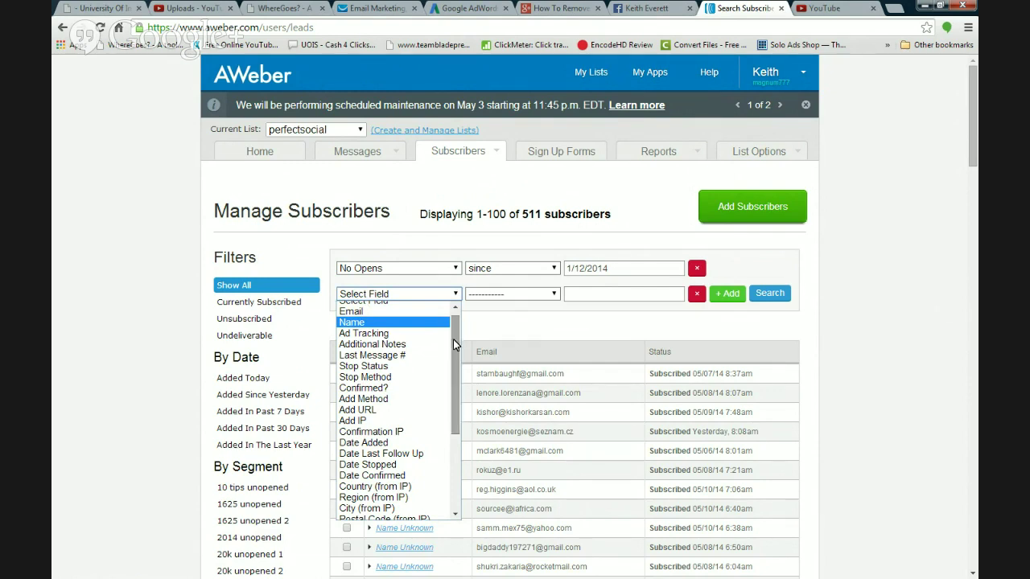
{"action": "left_click", "coordinate": [389, 443]}
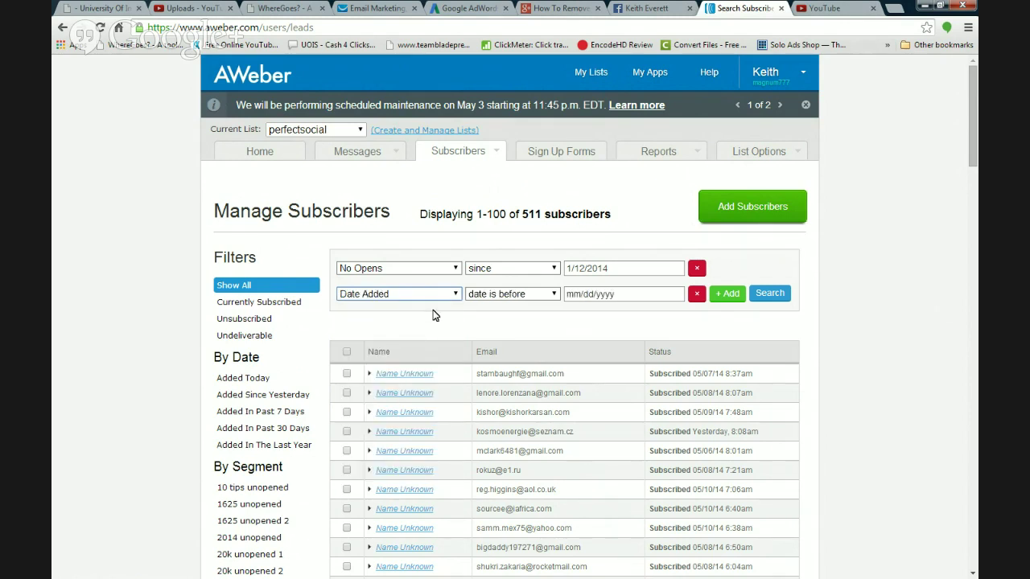
{"action": "left_click", "coordinate": [585, 272]}
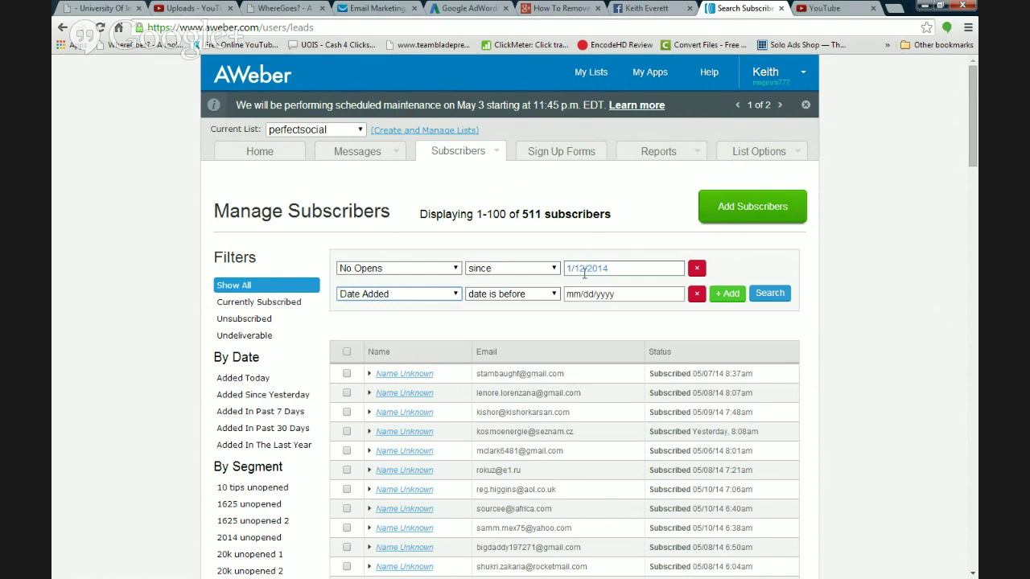
{"action": "left_click", "coordinate": [592, 292]}
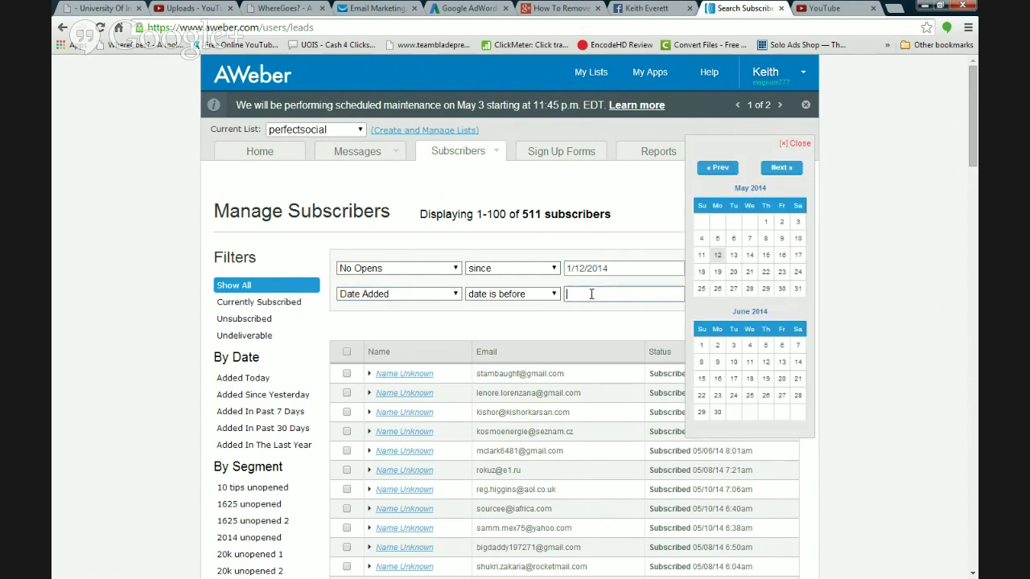
{"action": "left_click", "coordinate": [713, 170]}
{"action": "left_click", "coordinate": [713, 171]}
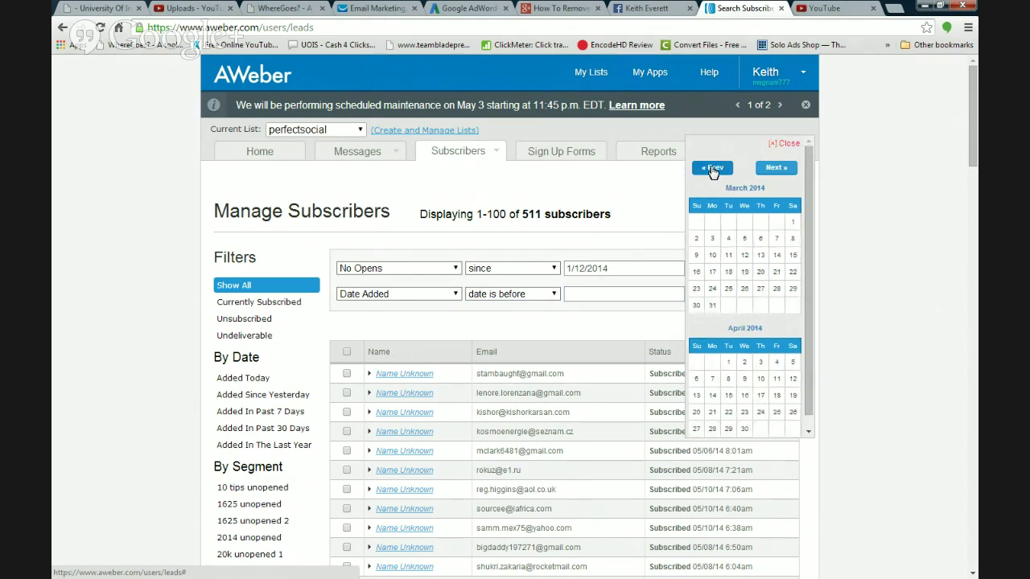
{"action": "left_click", "coordinate": [713, 170]}
{"action": "left_click", "coordinate": [713, 170]}
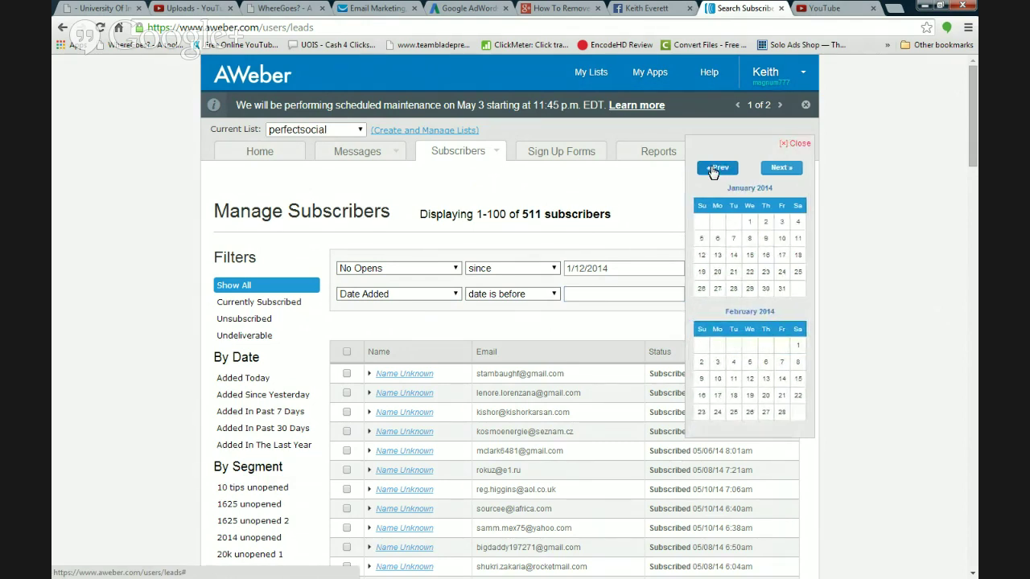
{"action": "left_click", "coordinate": [702, 256]}
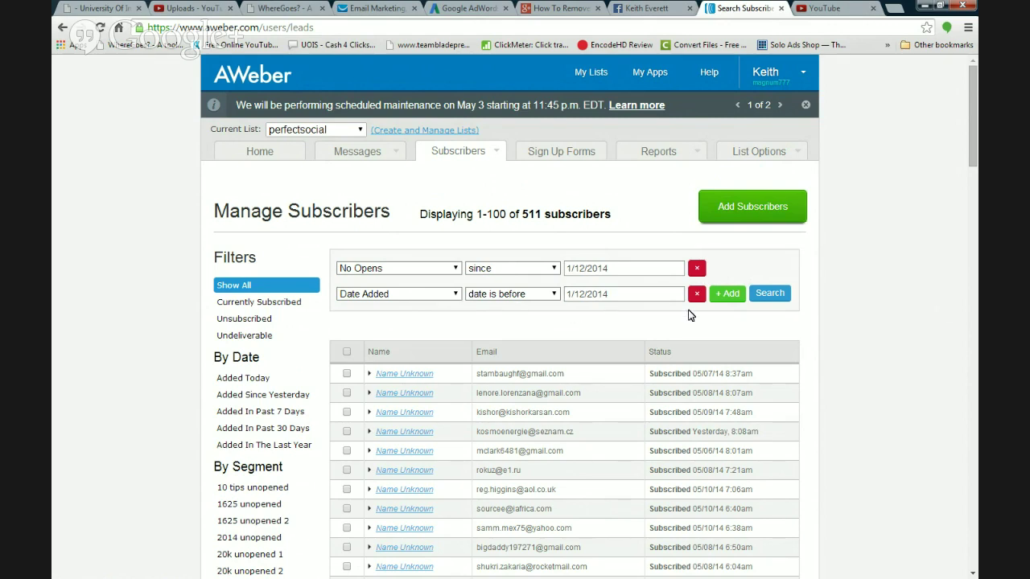
{"action": "left_click", "coordinate": [770, 294]}
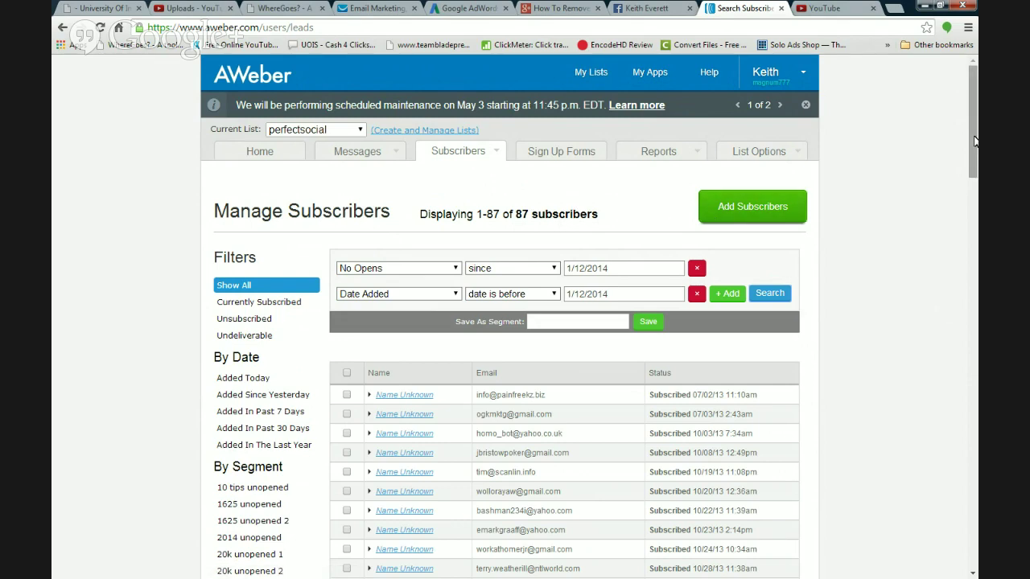
Select all subscribers matching the search and permanently delete them from the perfectsocial list.
{"action": "left_click_drag", "start_coordinate": [973, 142], "coordinate": [959, 88]}
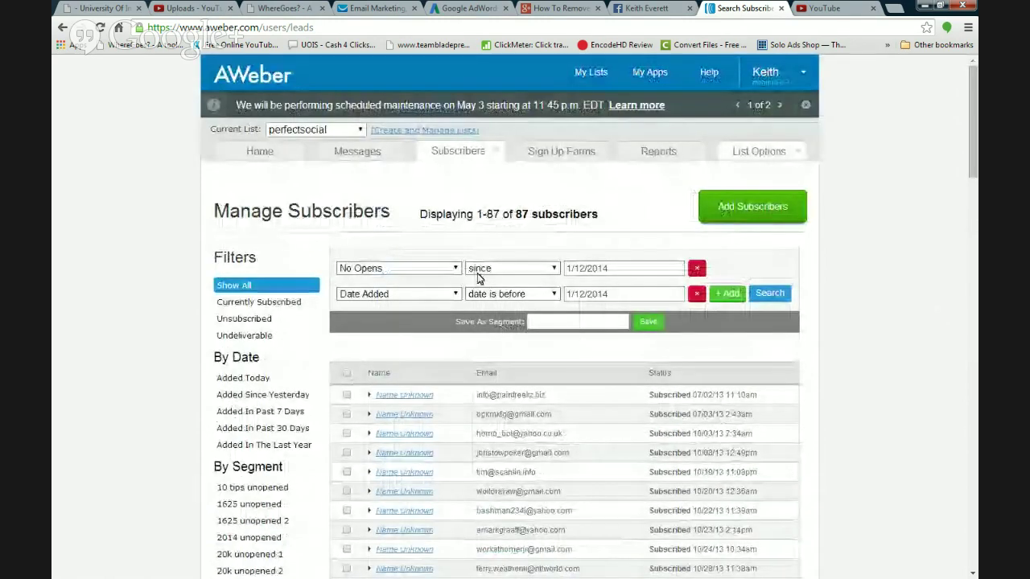
{"action": "left_click", "coordinate": [348, 374]}
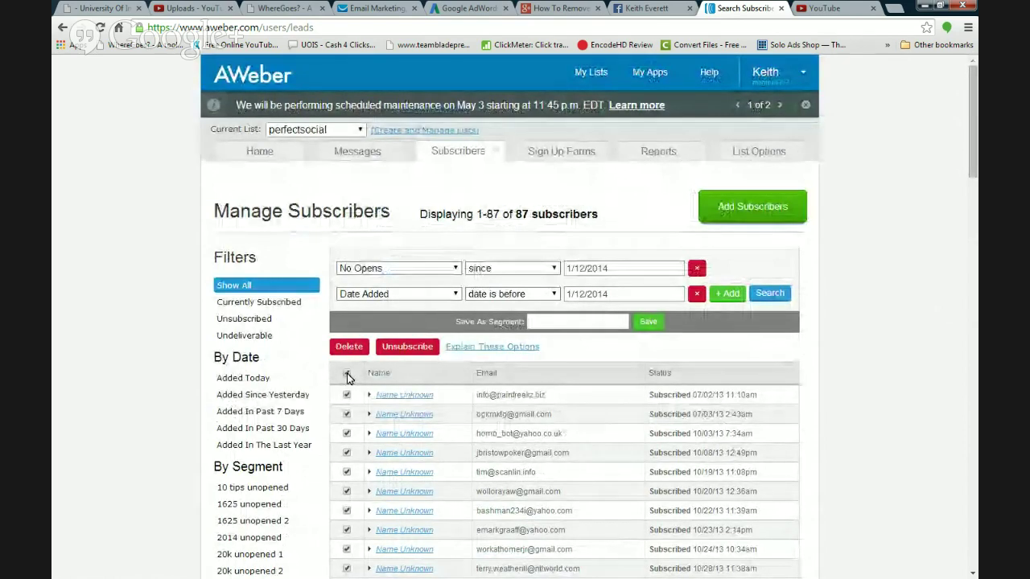
{"action": "mouse_move", "coordinate": [968, 138]}
{"action": "left_mouse_down"}
{"action": "mouse_move", "coordinate": [974, 295]}
{"action": "mouse_move", "coordinate": [975, 137]}
{"action": "left_mouse_up"}
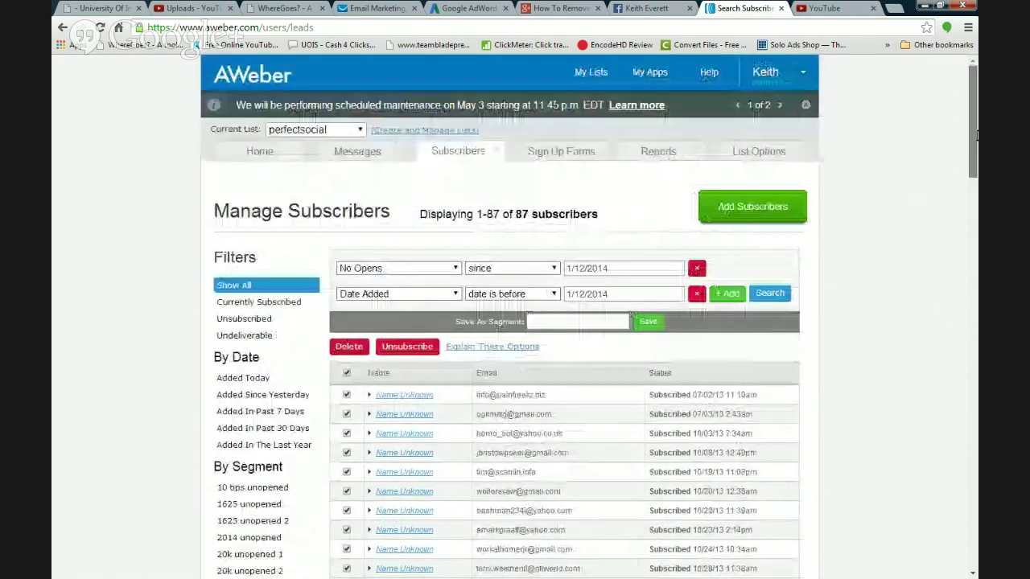
{"action": "left_click", "coordinate": [346, 349]}
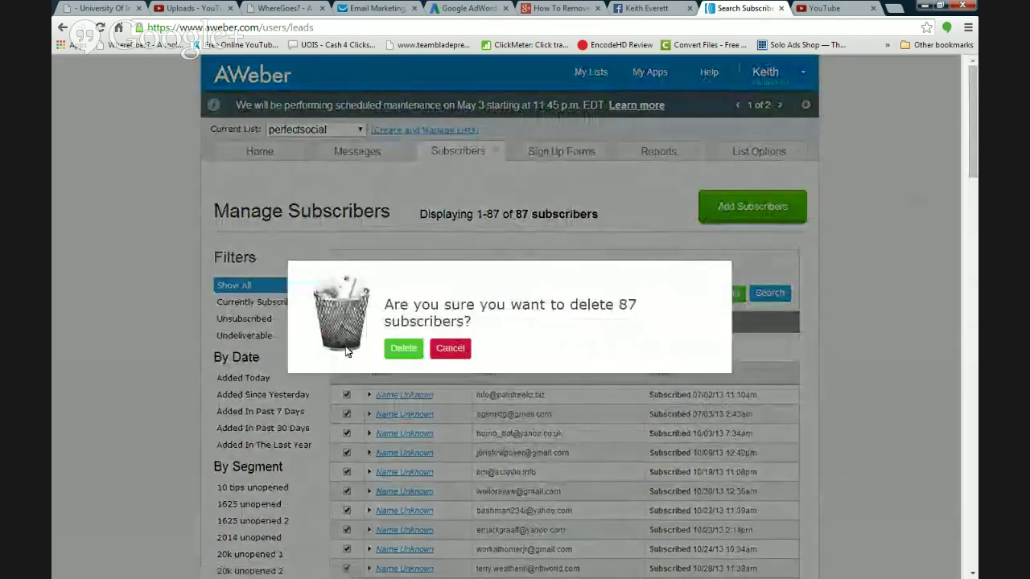
{"action": "left_click", "coordinate": [404, 349]}
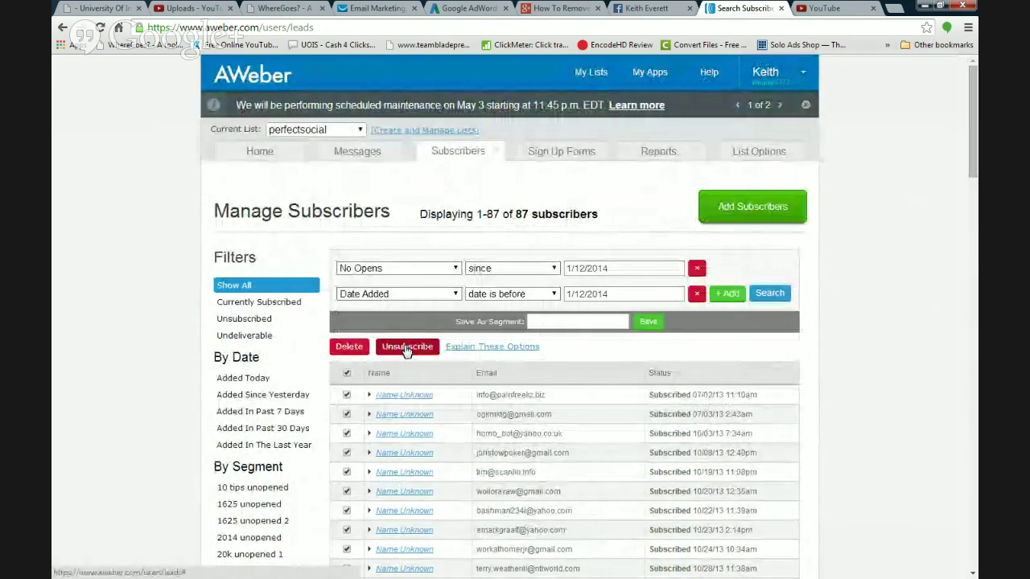
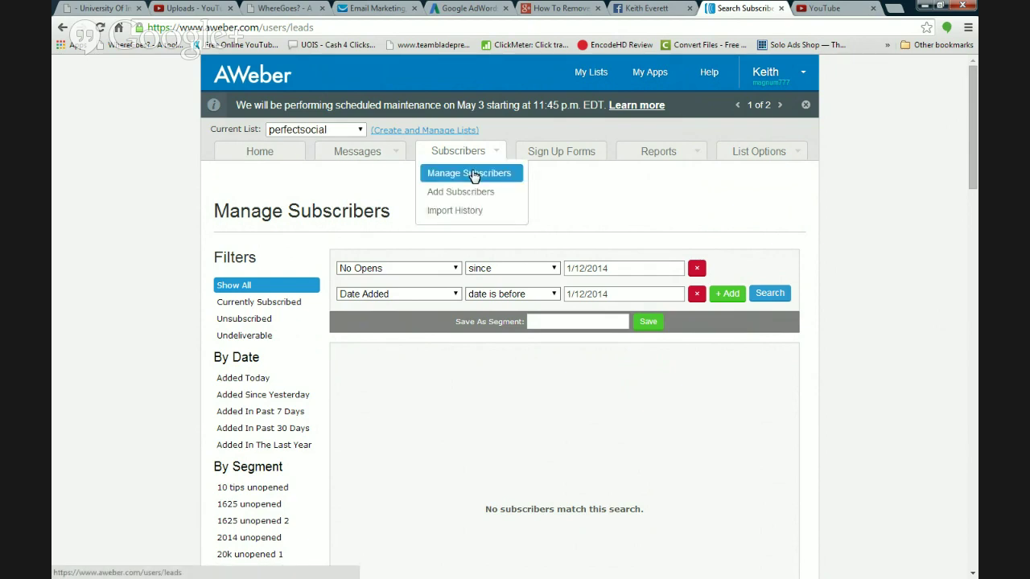
Reopen the Manage Subscribers page for the perfectsocial list and set the first search condition to No Opens since 1/12/2014.
{"action": "left_click", "coordinate": [474, 175]}
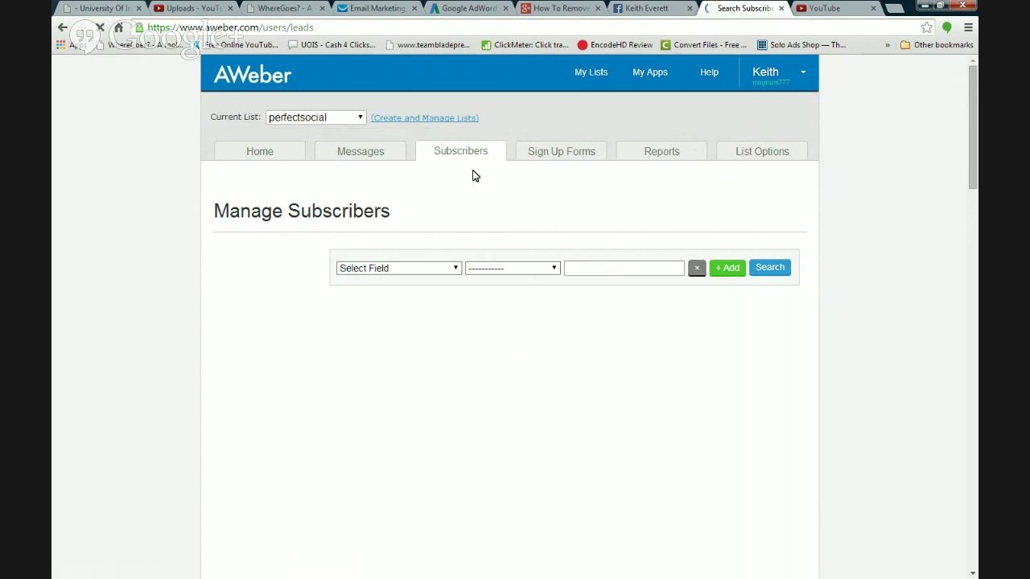
{"action": "left_click", "coordinate": [455, 272]}
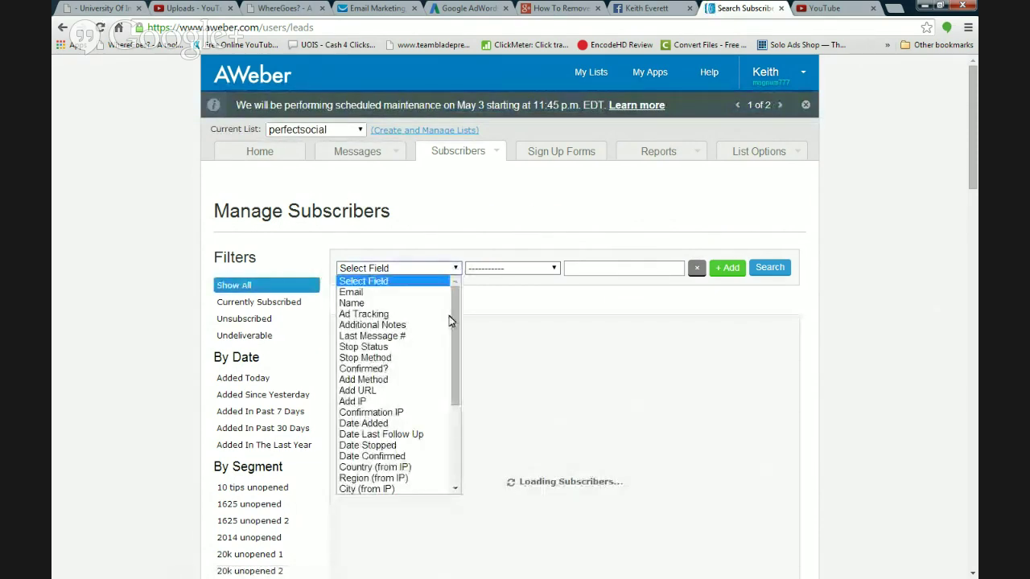
{"action": "left_click_drag", "start_coordinate": [453, 316], "coordinate": [450, 452]}
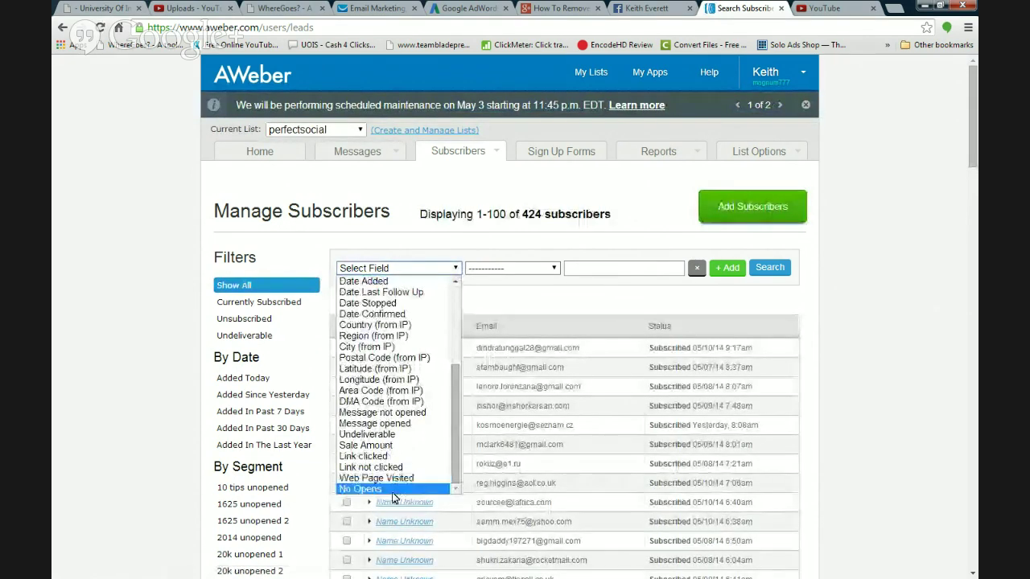
{"action": "left_click", "coordinate": [362, 488]}
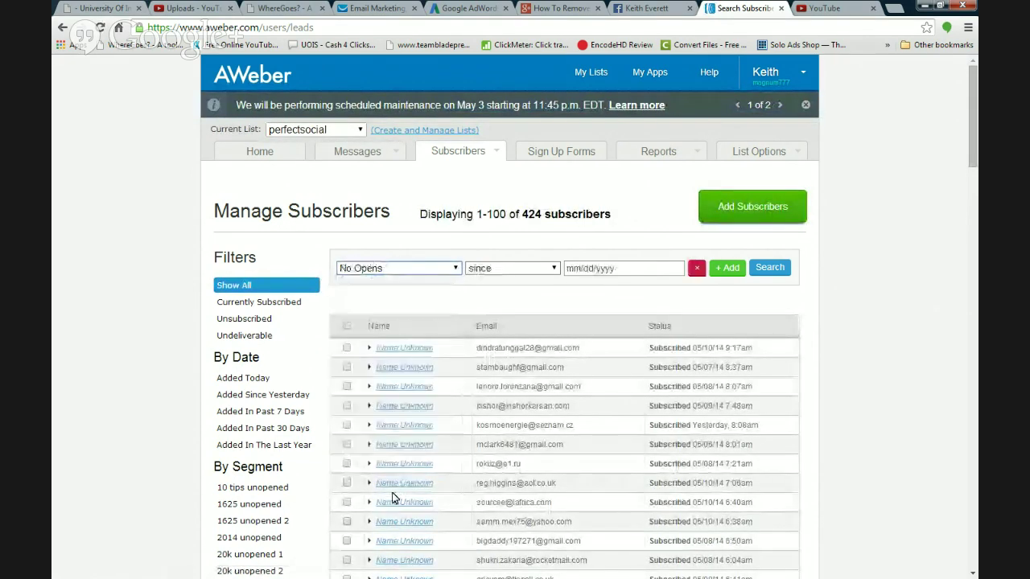
{"action": "left_click", "coordinate": [632, 270]}
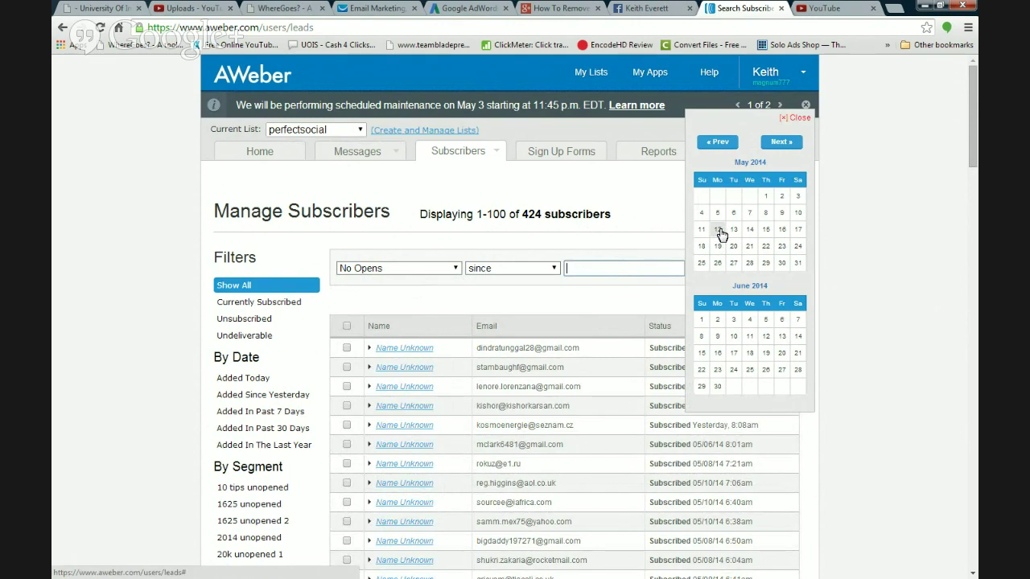
{"action": "left_click", "coordinate": [708, 146]}
{"action": "left_click", "coordinate": [708, 146]}
{"action": "left_click", "coordinate": [708, 146]}
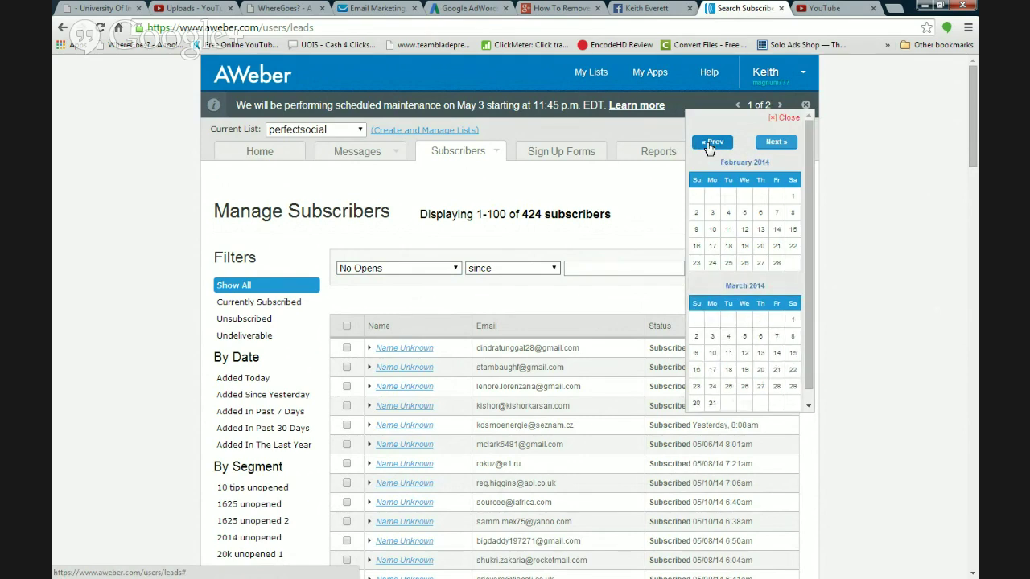
{"action": "left_click", "coordinate": [708, 146]}
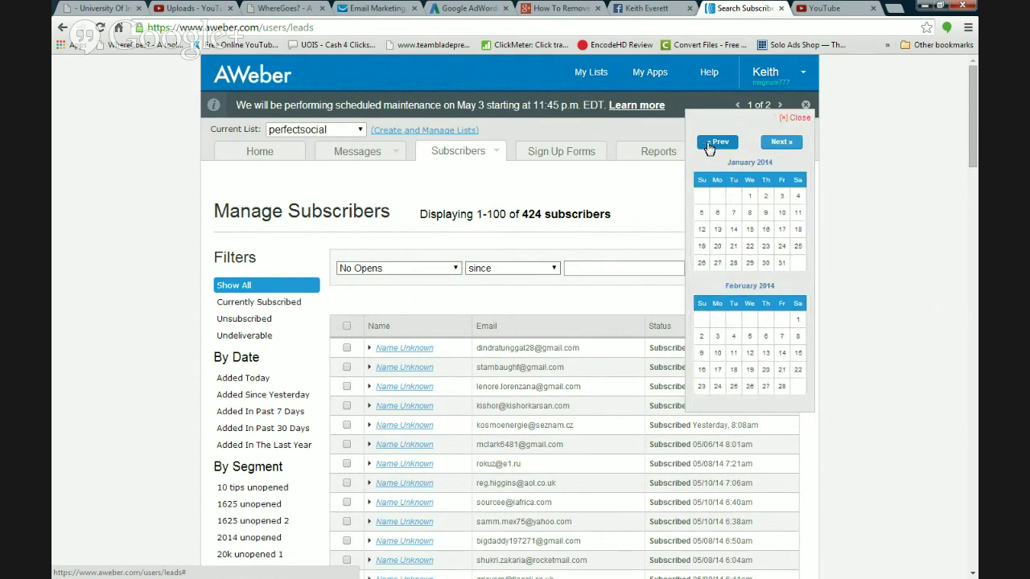
{"action": "left_click", "coordinate": [703, 231]}
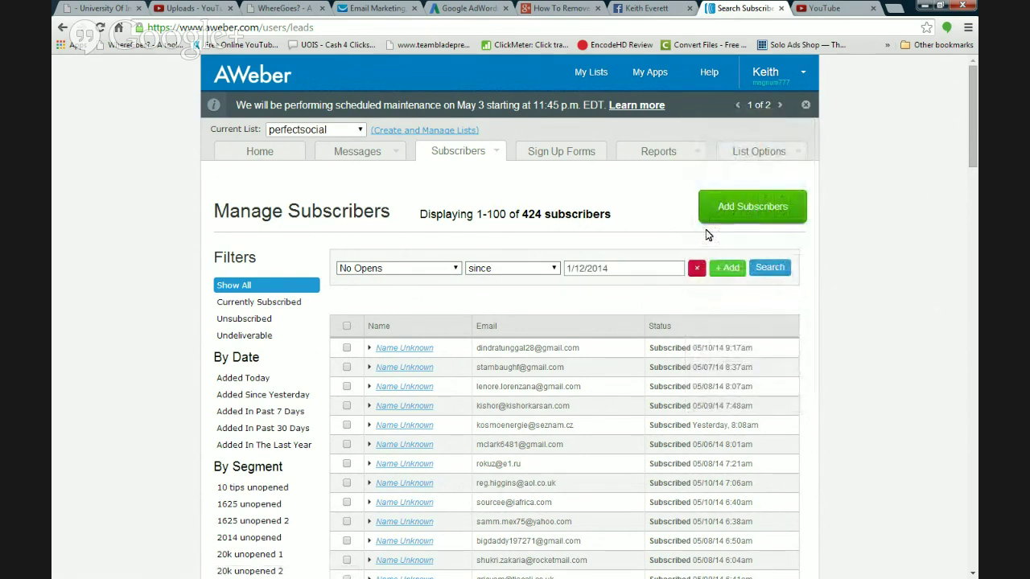
Add a second search condition for subscribers whose Date Added is before 1/12/2014.
{"action": "left_click", "coordinate": [732, 271]}
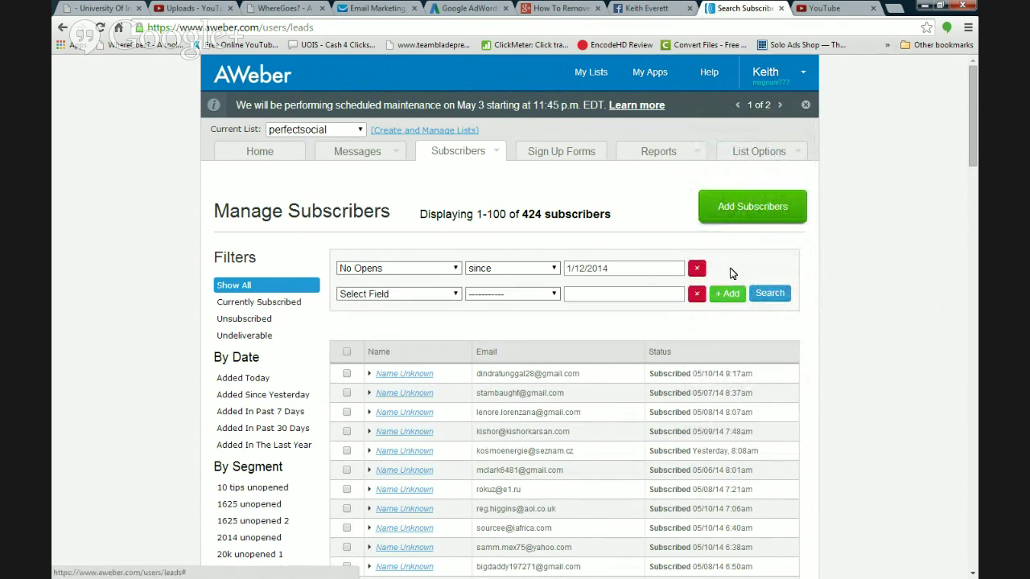
{"action": "left_click", "coordinate": [456, 294]}
{"action": "left_click_drag", "start_coordinate": [456, 333], "coordinate": [442, 373]}
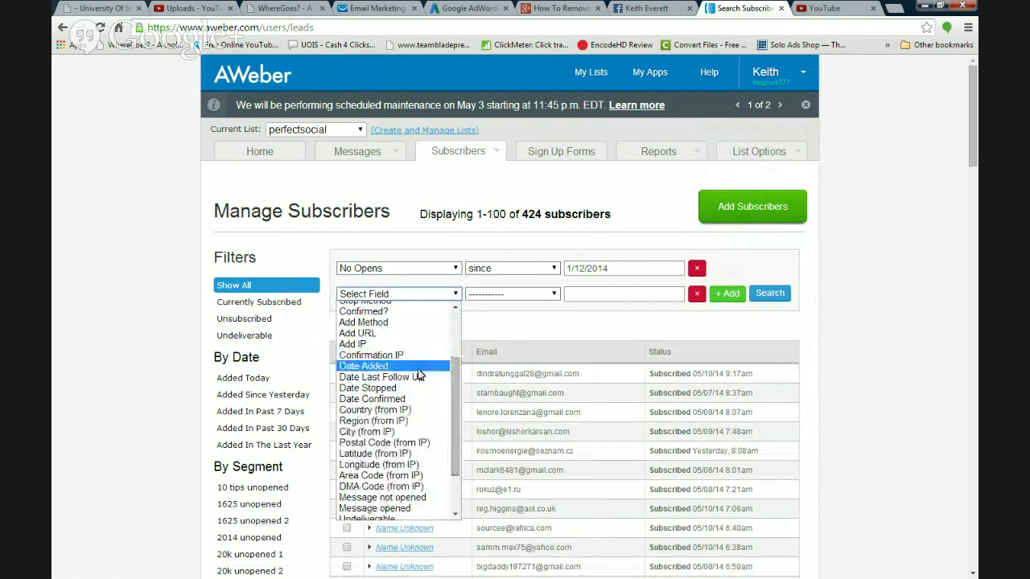
{"action": "left_click", "coordinate": [417, 373]}
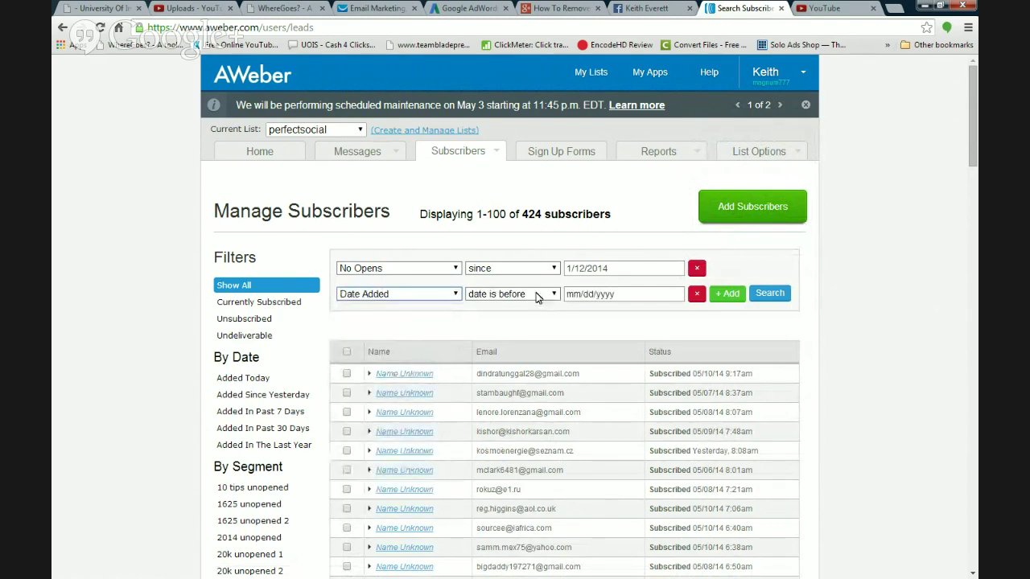
{"action": "left_click", "coordinate": [613, 294]}
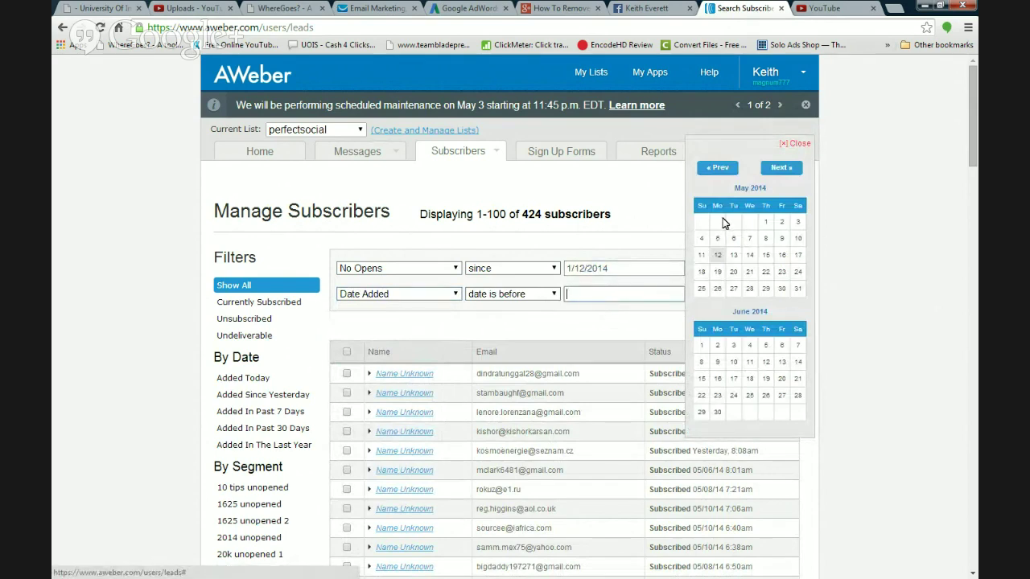
{"action": "left_click", "coordinate": [712, 169]}
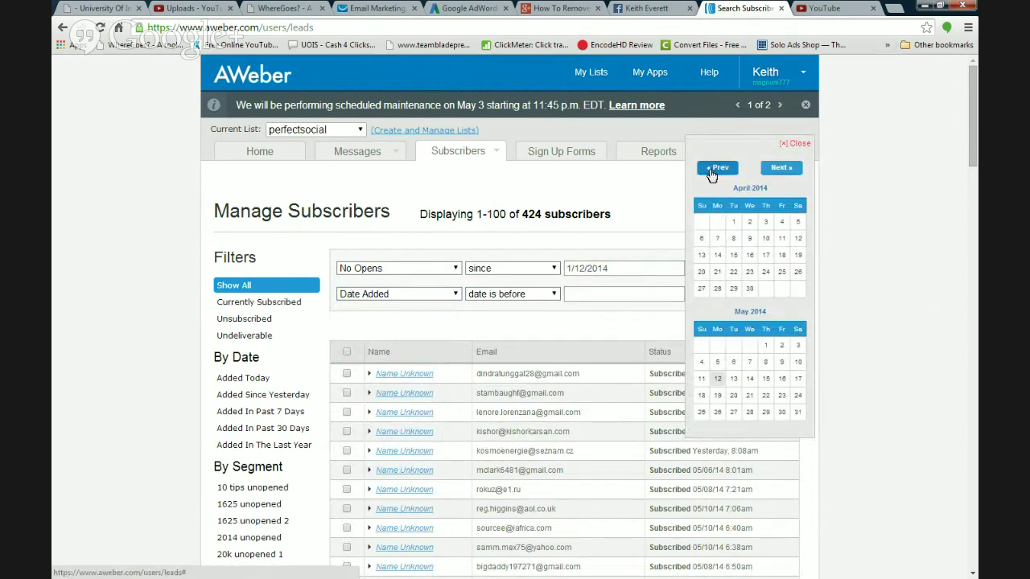
{"action": "left_click", "coordinate": [711, 170]}
{"action": "left_click", "coordinate": [711, 171]}
{"action": "left_click", "coordinate": [712, 172]}
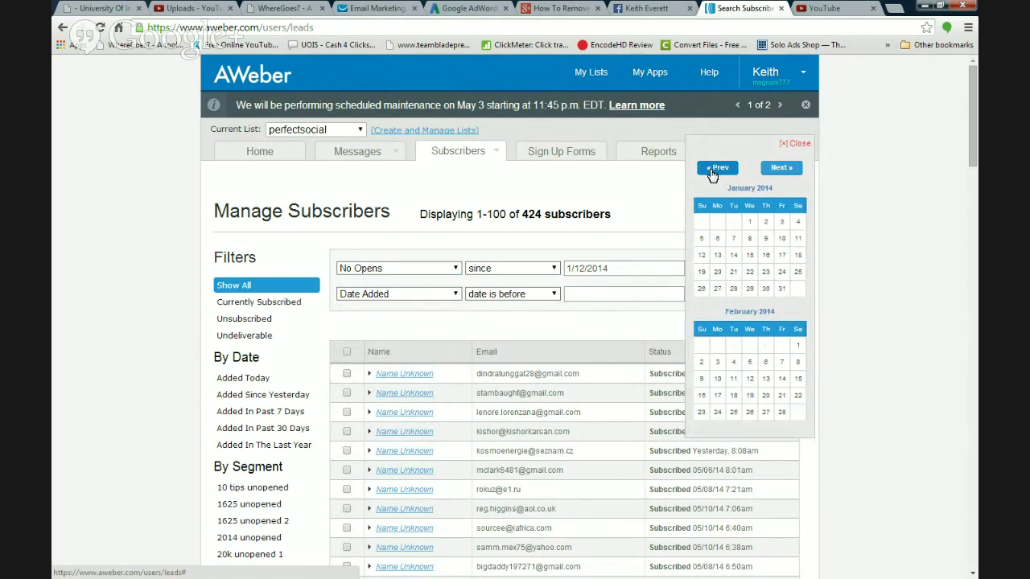
{"action": "left_click", "coordinate": [705, 259]}
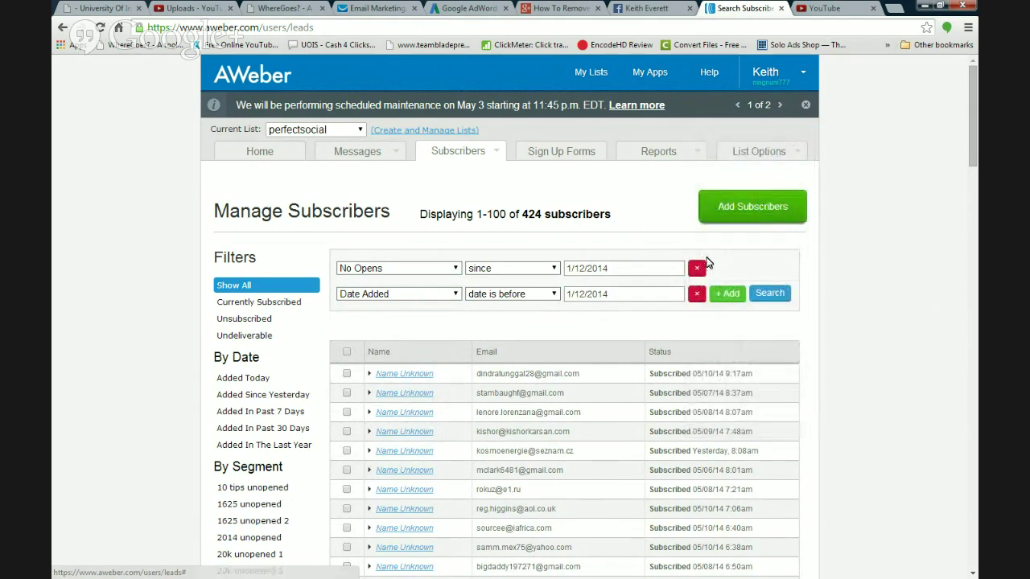